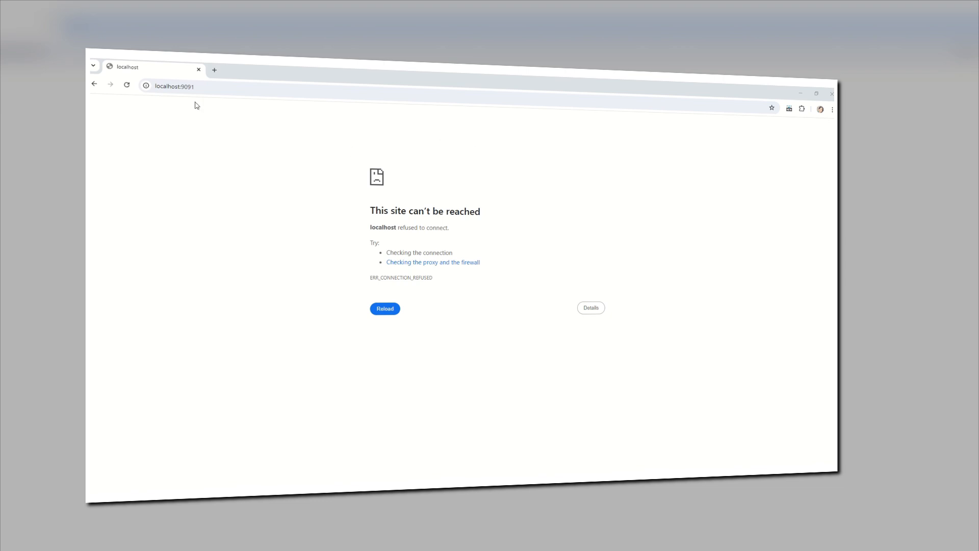
Step: Examine the localhost:9091 address, especially its port, and the connection error text on the page
click(183, 86)
drag(182, 87, 194, 87)
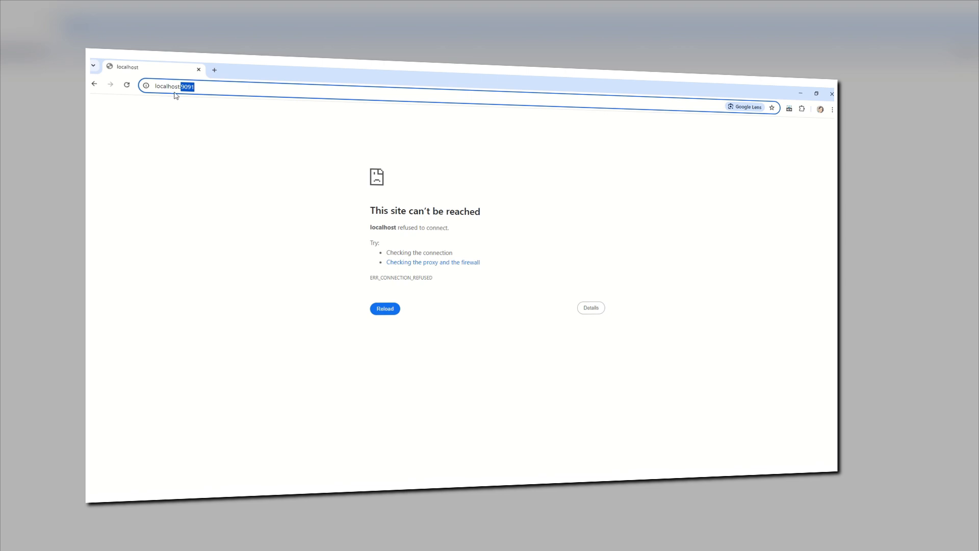
click(188, 120)
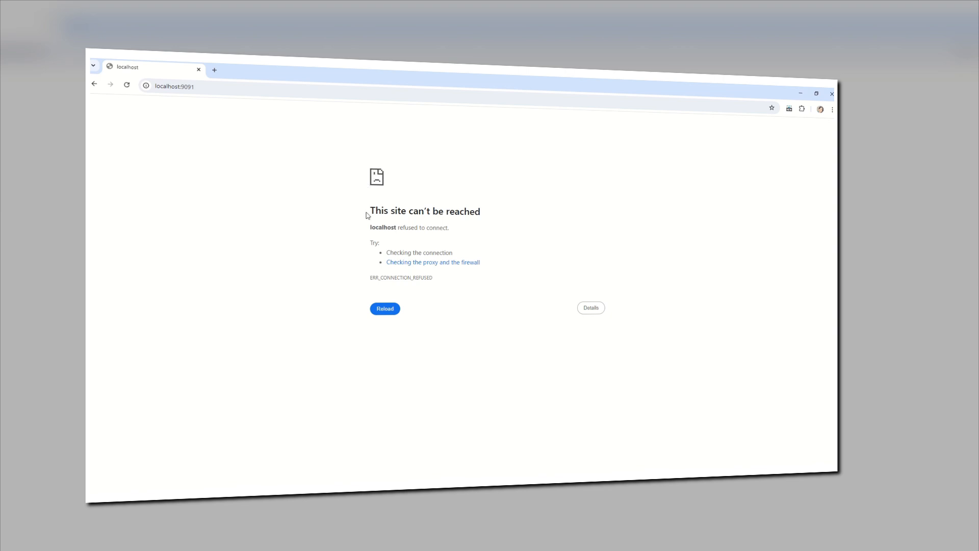
drag(367, 206, 529, 267)
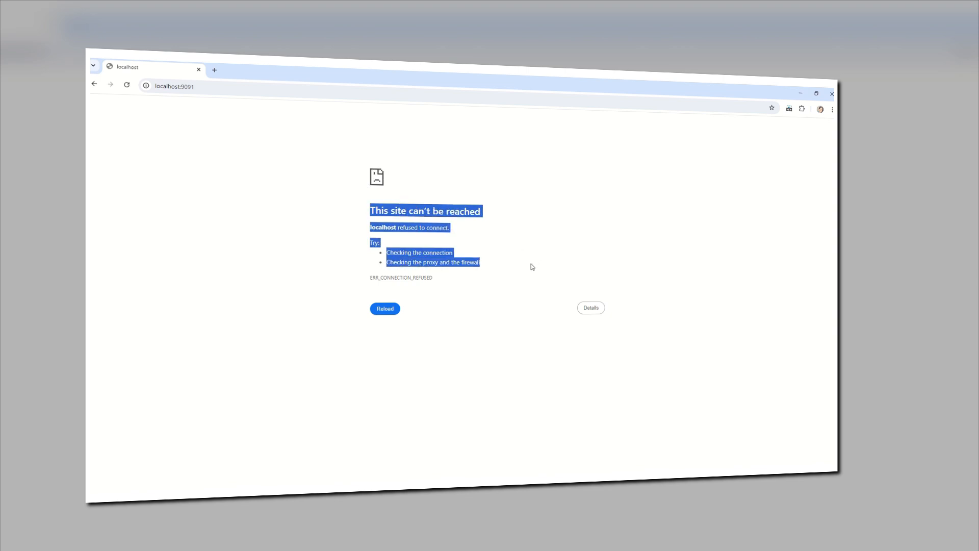
click(475, 199)
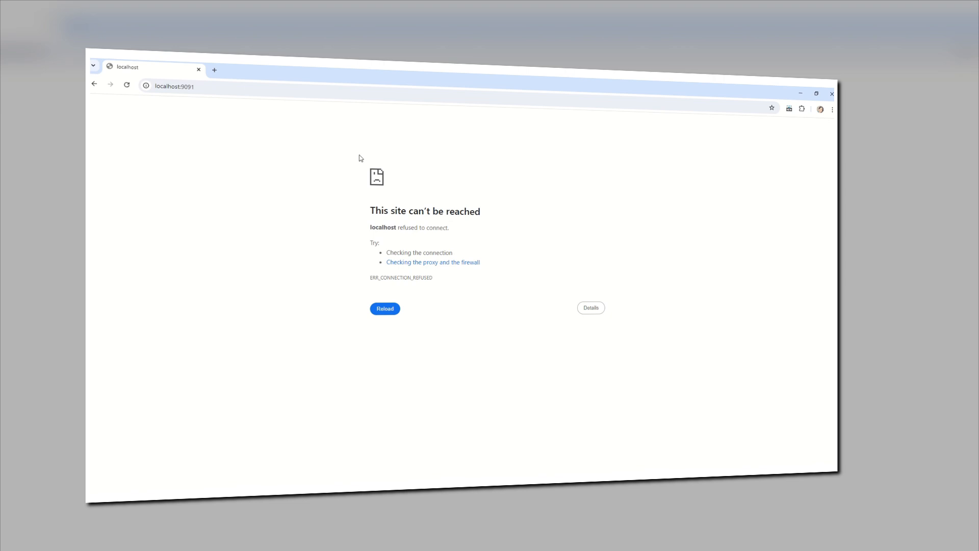
drag(360, 158, 478, 319)
click(534, 241)
drag(363, 203, 533, 302)
click(561, 239)
Step: Switch to the Services window, try to start the Jenkins service, and dismiss the resulting message
click(419, 487)
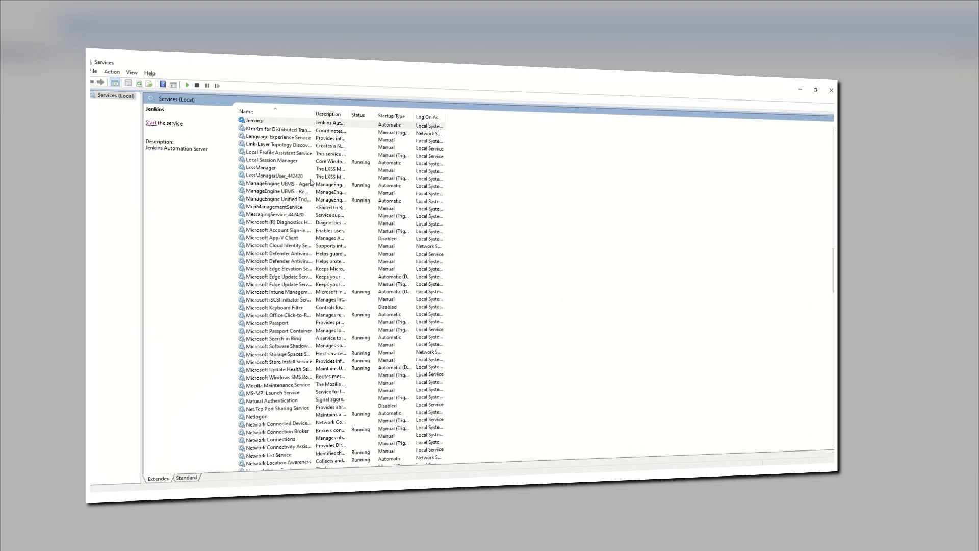
click(255, 123)
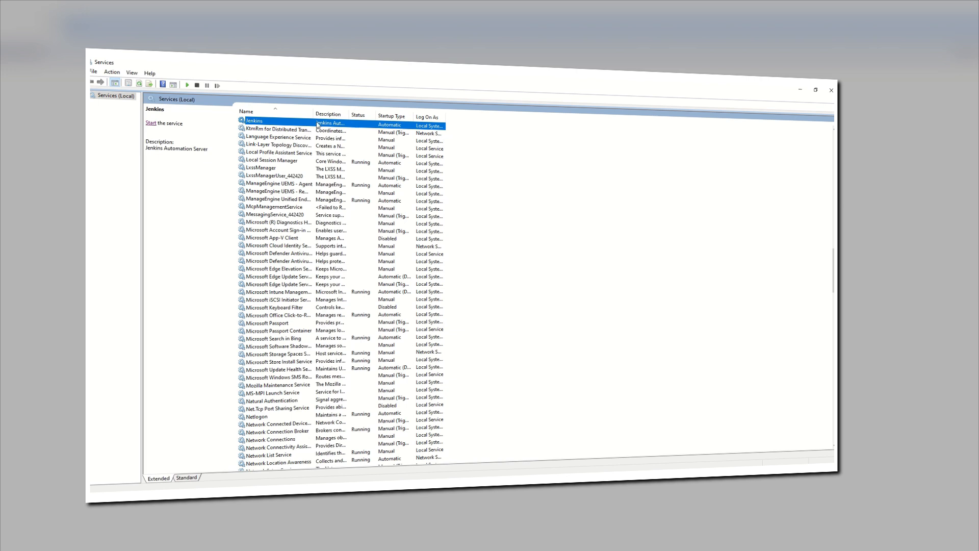
right_click(299, 124)
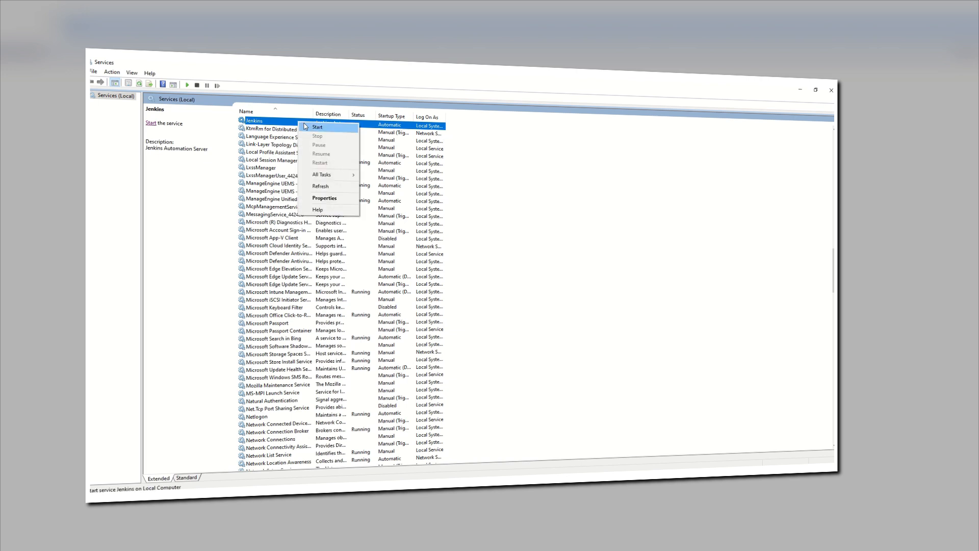
click(309, 127)
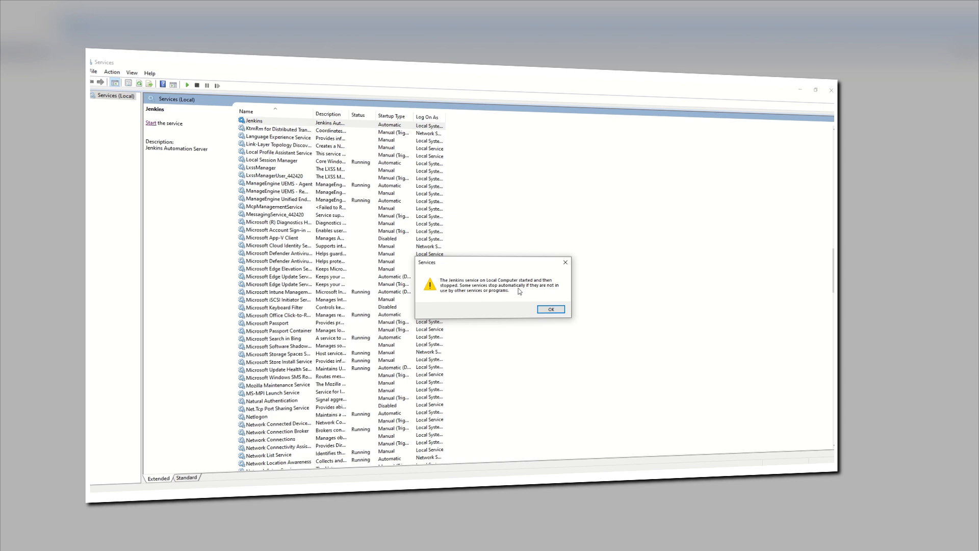
drag(512, 266, 510, 251)
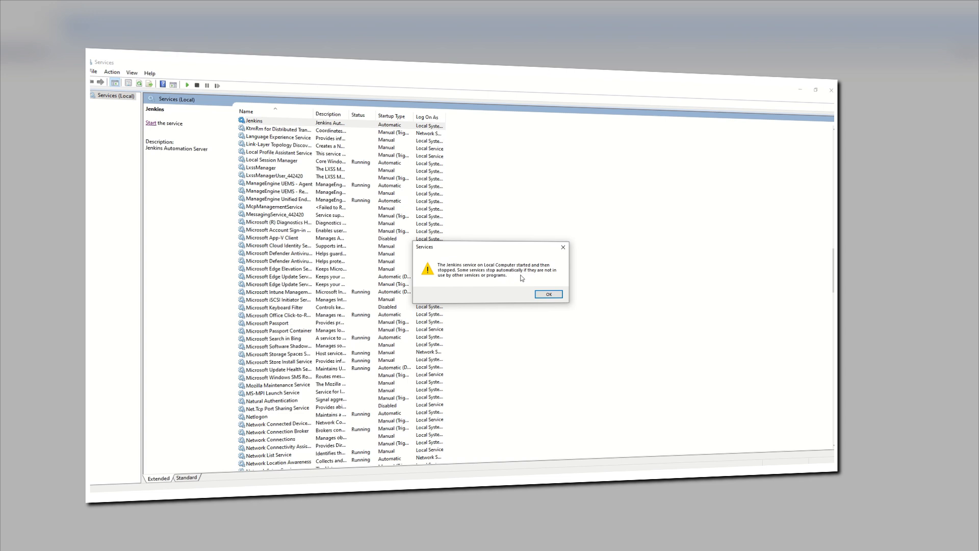
click(549, 295)
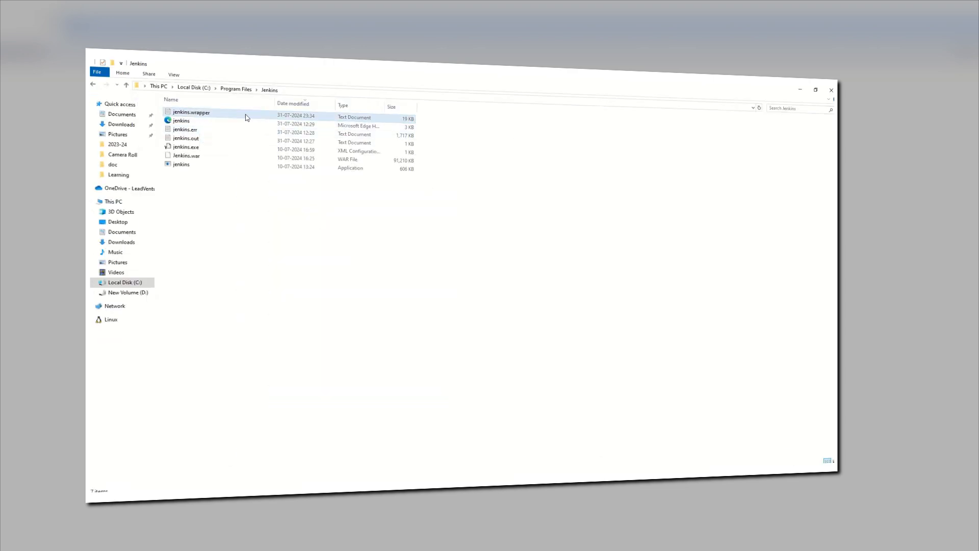
Step: Sort the Jenkins program folder by date modified and open the jenkins.wrapper log in a maximized window
click(298, 105)
click(299, 105)
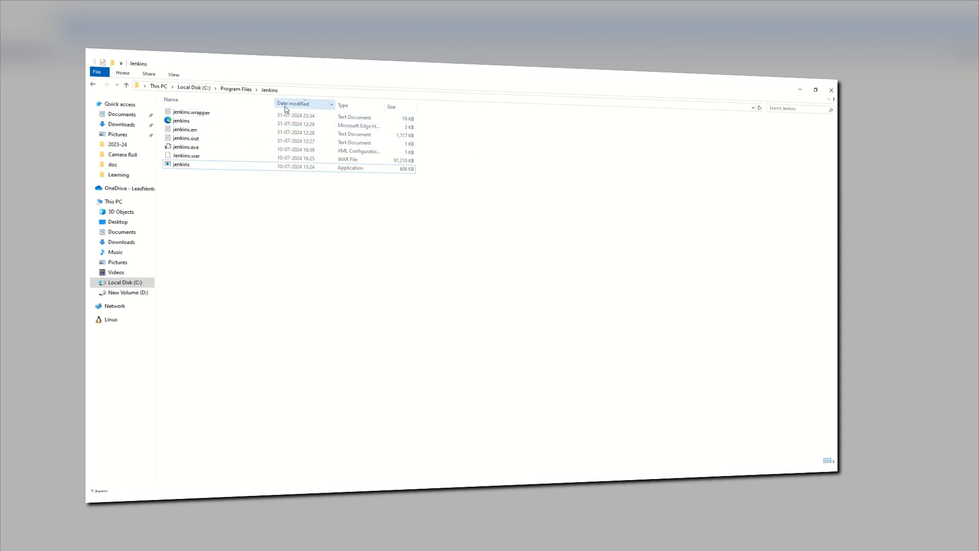
click(219, 113)
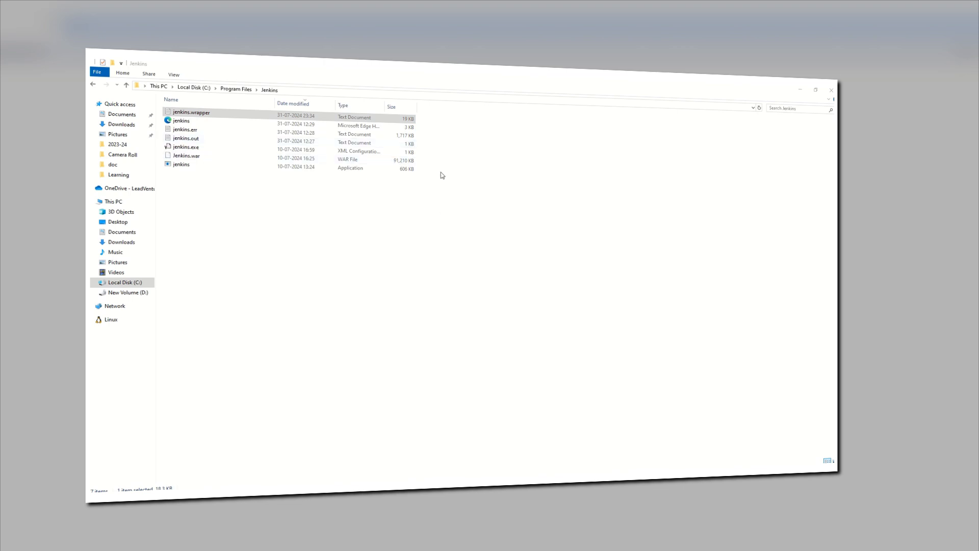
click(225, 117)
double_click(229, 117)
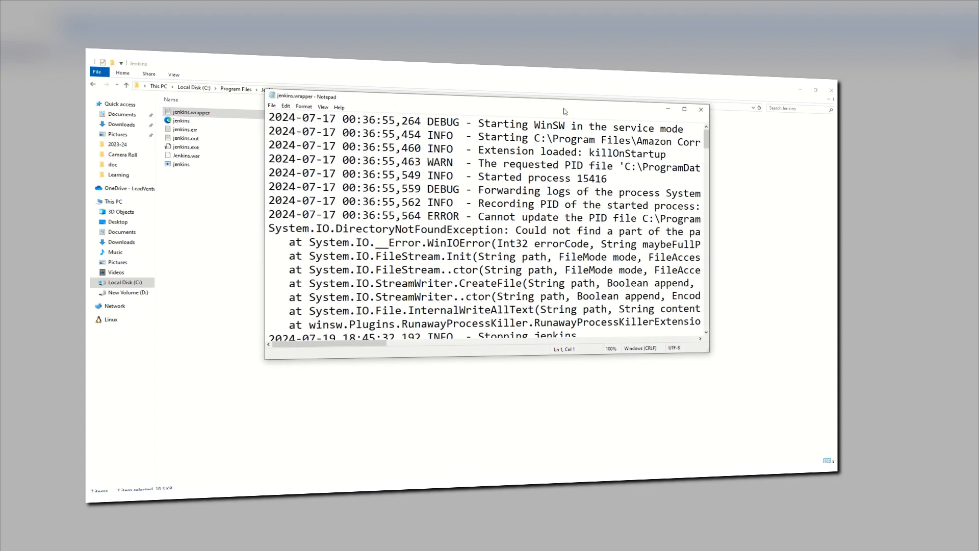
double_click(564, 109)
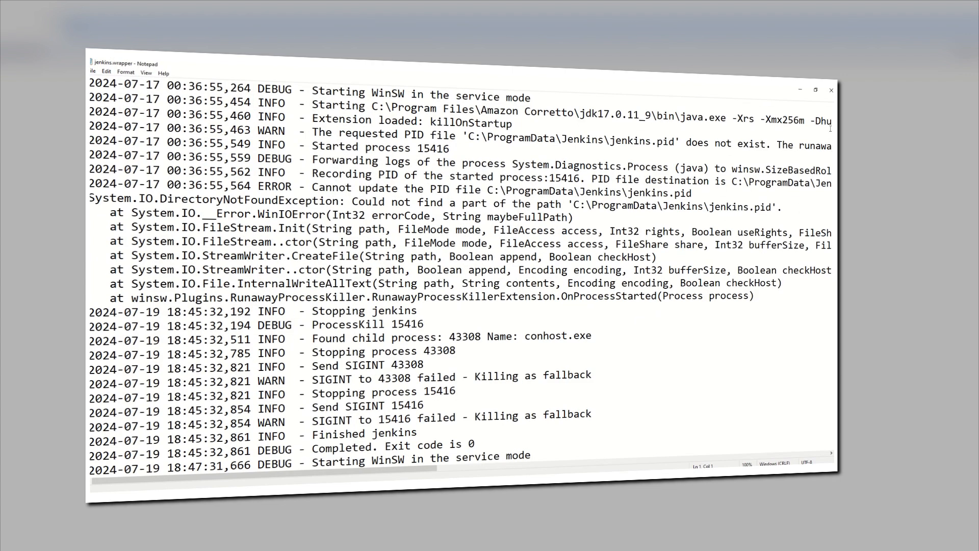
Step: Examine the newest entries at the end of the jenkins.wrapper log, including the java.exe path and the loaded extension
scroll(151, 458, down, 20)
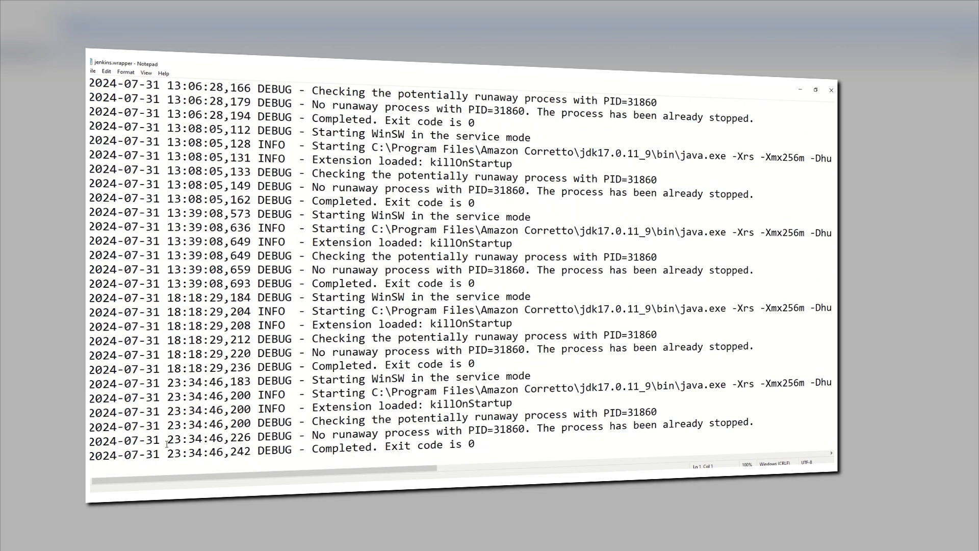
drag(491, 439, 118, 386)
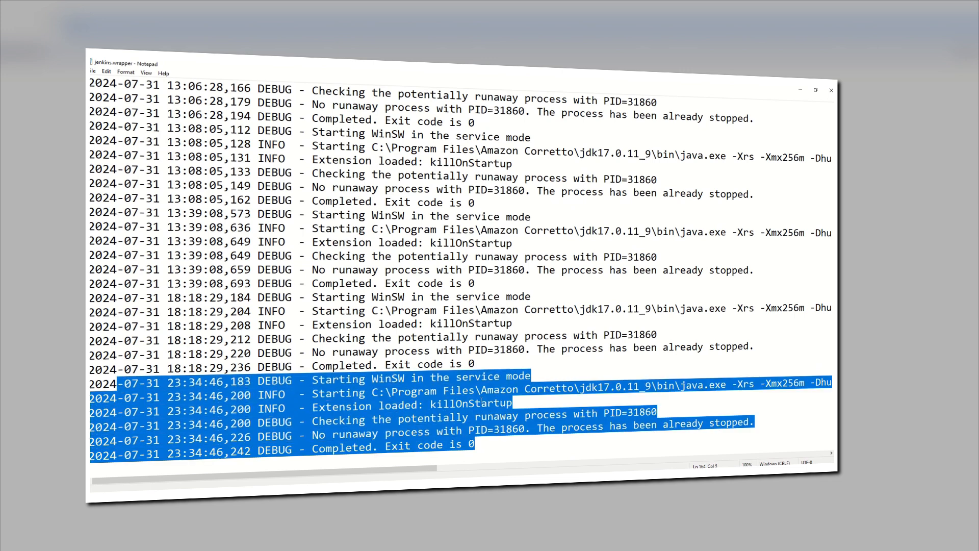
click(482, 401)
drag(372, 393, 728, 382)
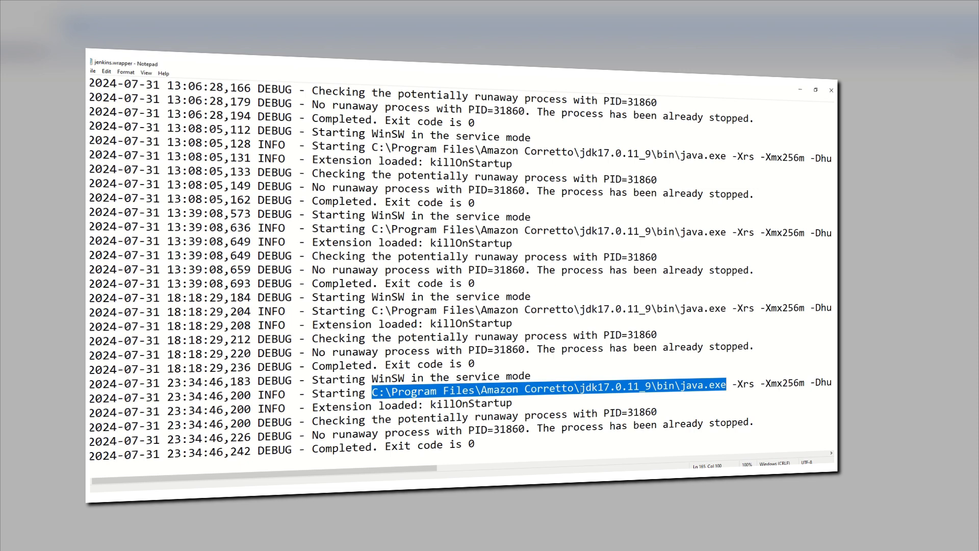
click(480, 403)
drag(373, 392, 726, 384)
click(476, 391)
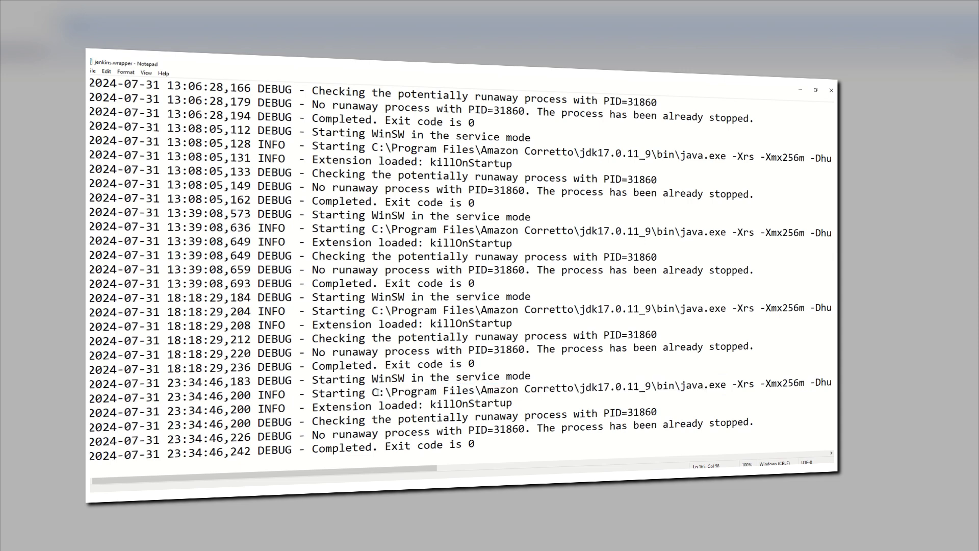
drag(311, 407, 513, 403)
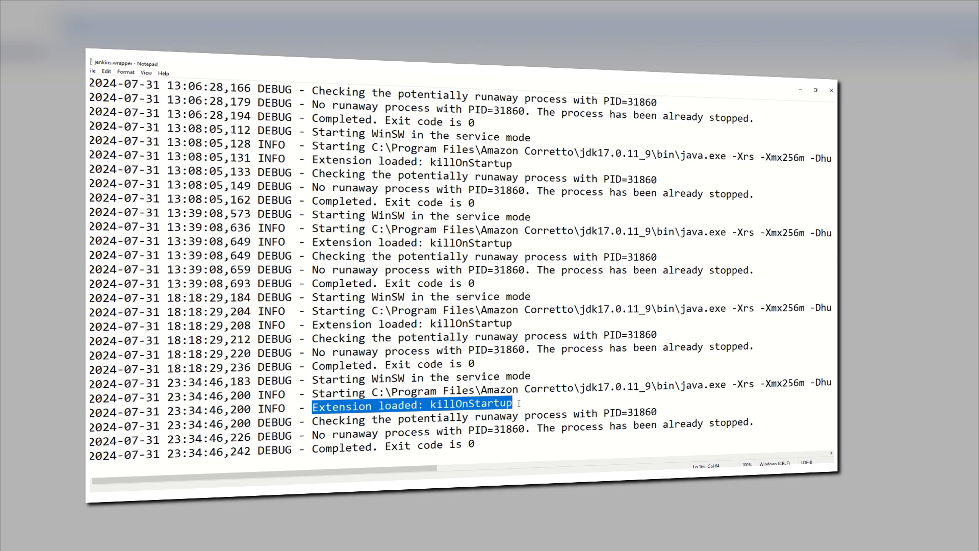
click(429, 403)
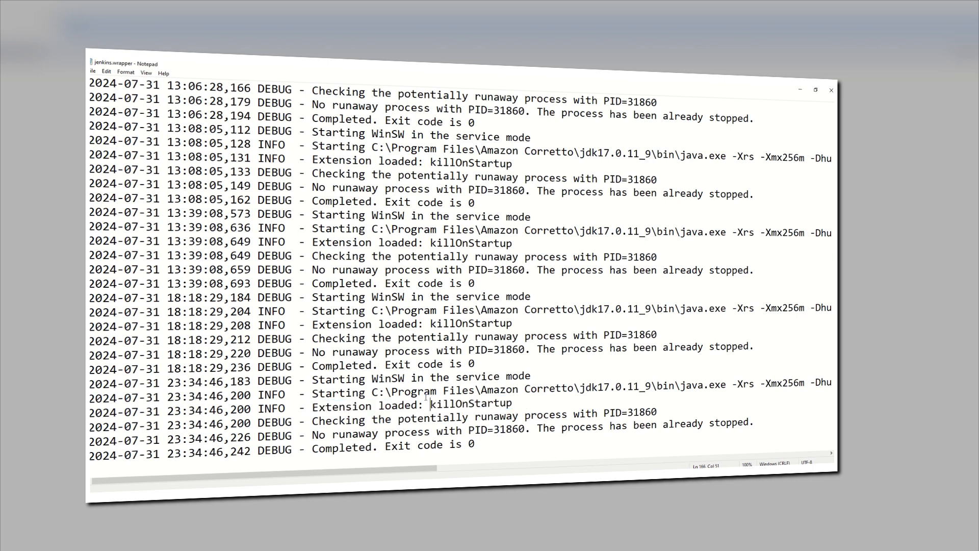
Step: Copy the path C:\Program Files\Amazon Corretto\jdk17.0.11_9\bin from the log and open that folder in File Explorer
drag(372, 392, 676, 384)
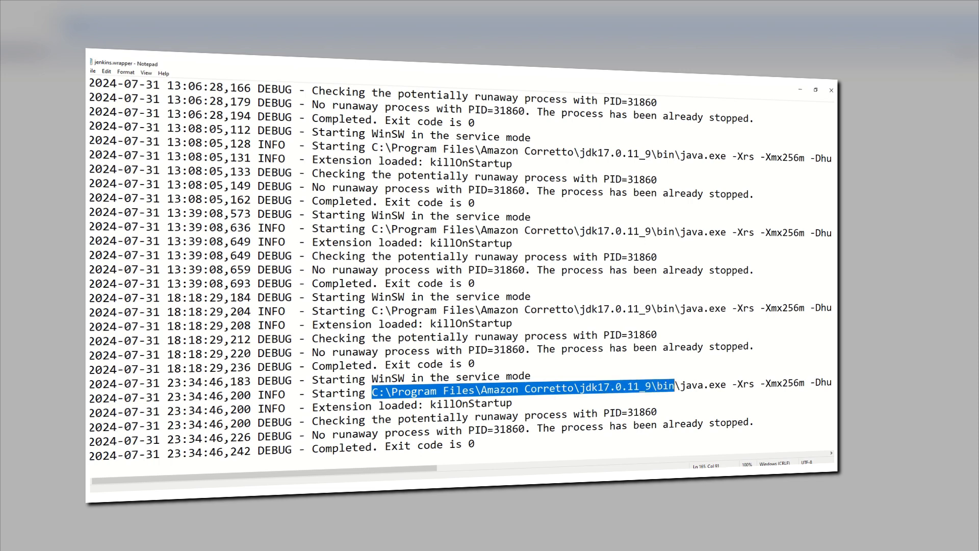
right_click(660, 390)
click(689, 294)
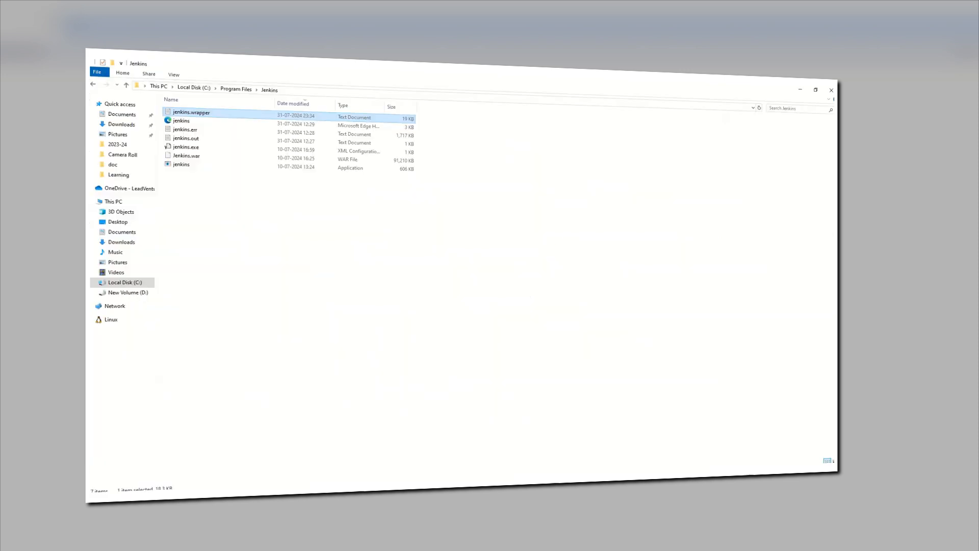
click(292, 93)
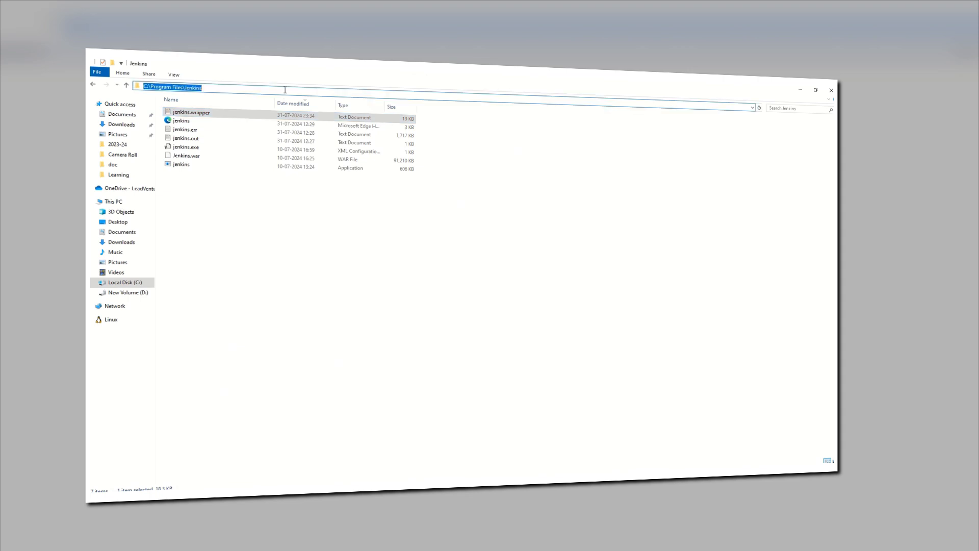
right_click(285, 91)
click(314, 126)
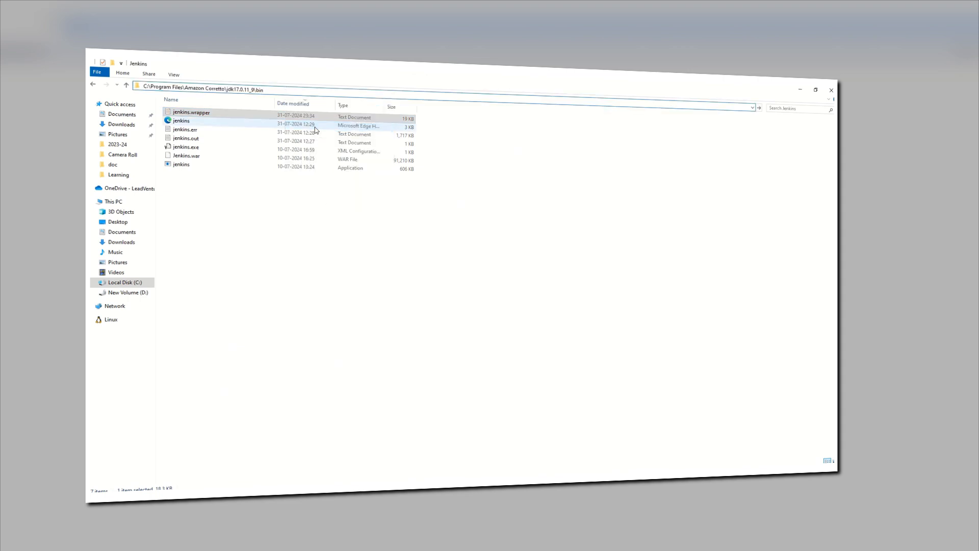
key(Return)
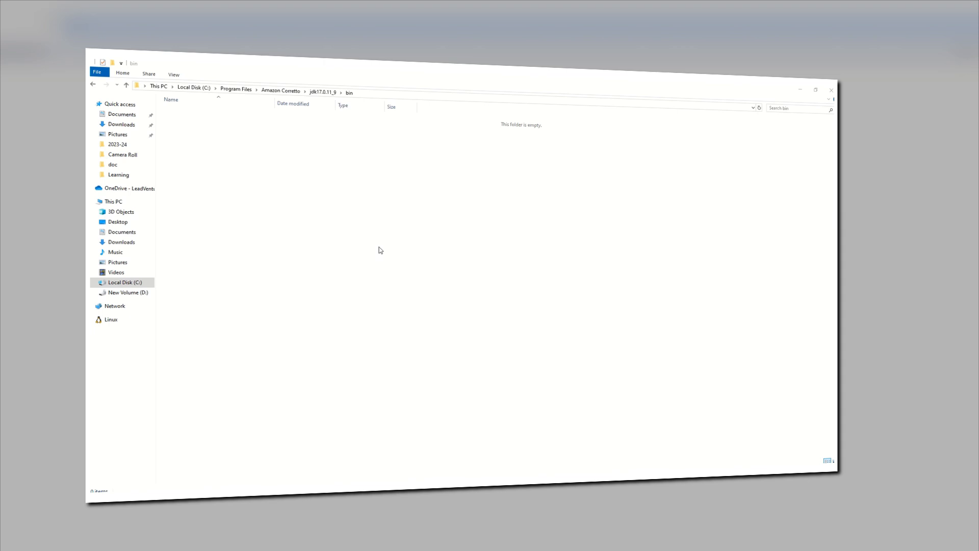
Step: Go up to the Amazon Corretto folder and look through the bin folder of jdk17.0.12_7 for the Java executable
click(323, 92)
click(295, 93)
click(312, 239)
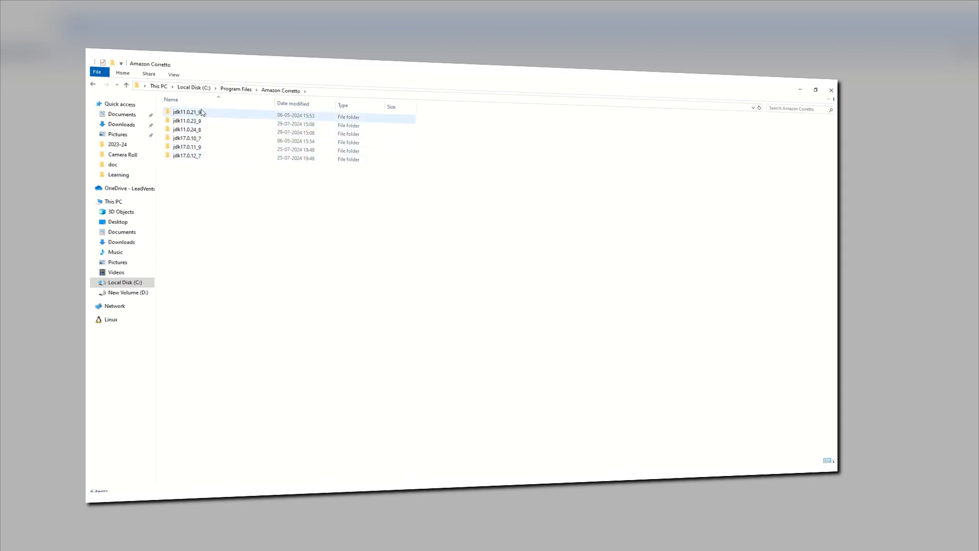
double_click(204, 159)
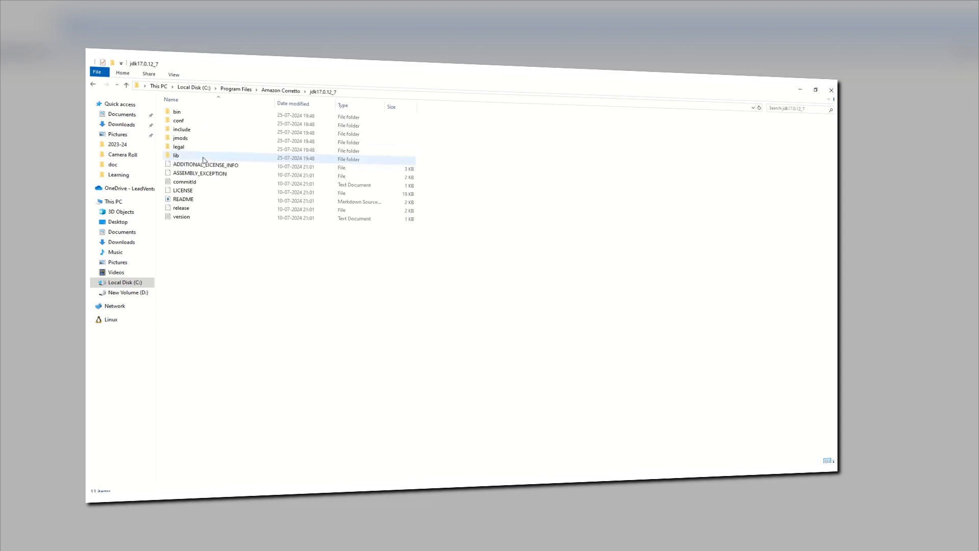
double_click(203, 116)
scroll(204, 117, down, 3)
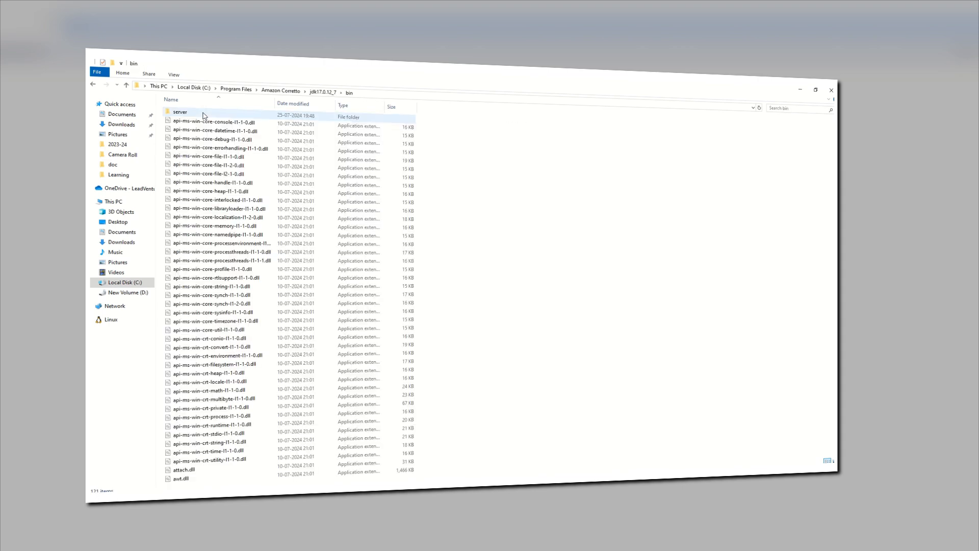
scroll(272, 336, down, 6)
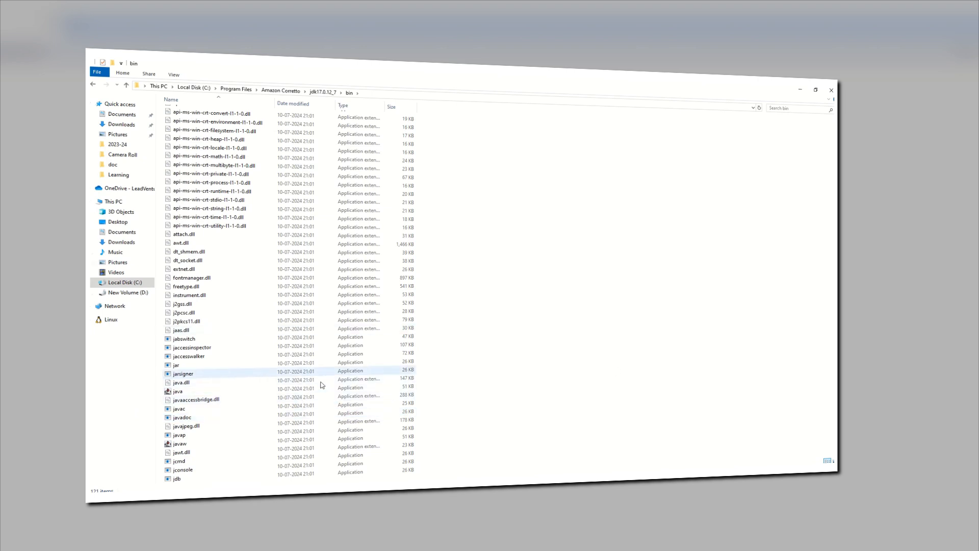
Step: Return to the jdk17.0.12_7 folder and copy its full path
click(291, 93)
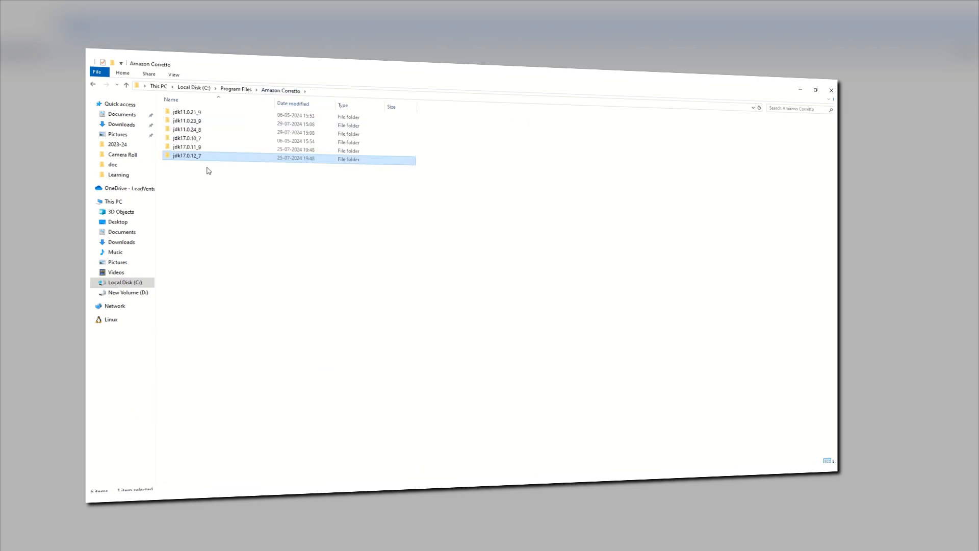
double_click(268, 156)
click(344, 94)
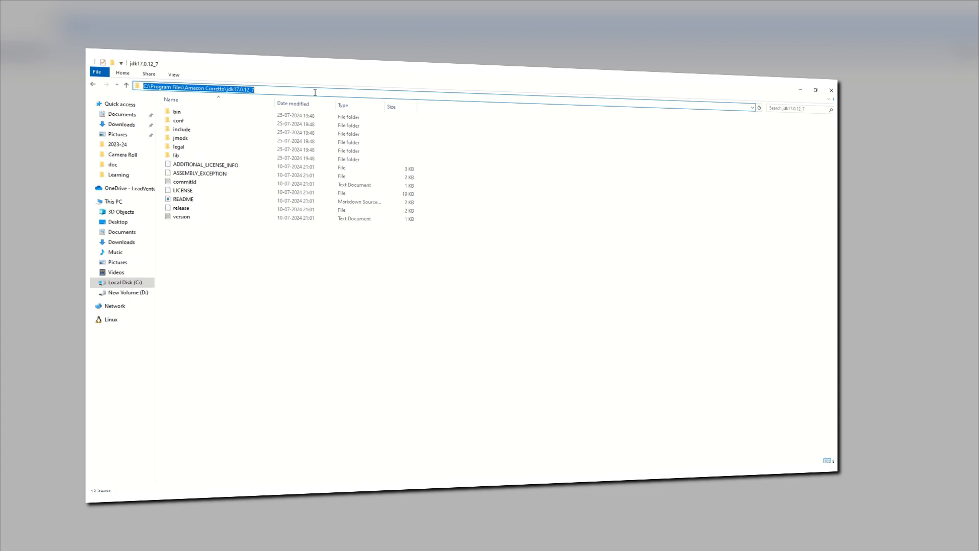
right_click(250, 88)
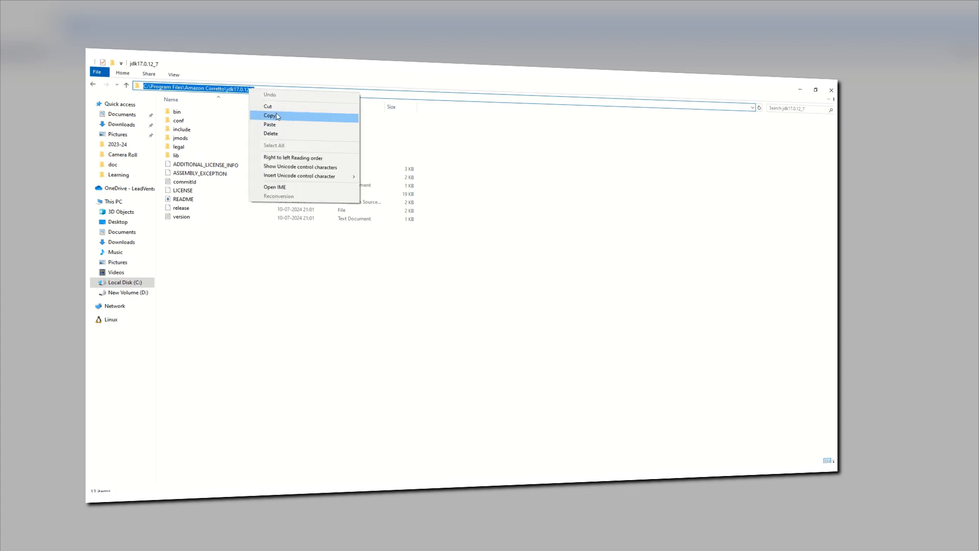
click(275, 116)
right_click(276, 117)
click(544, 224)
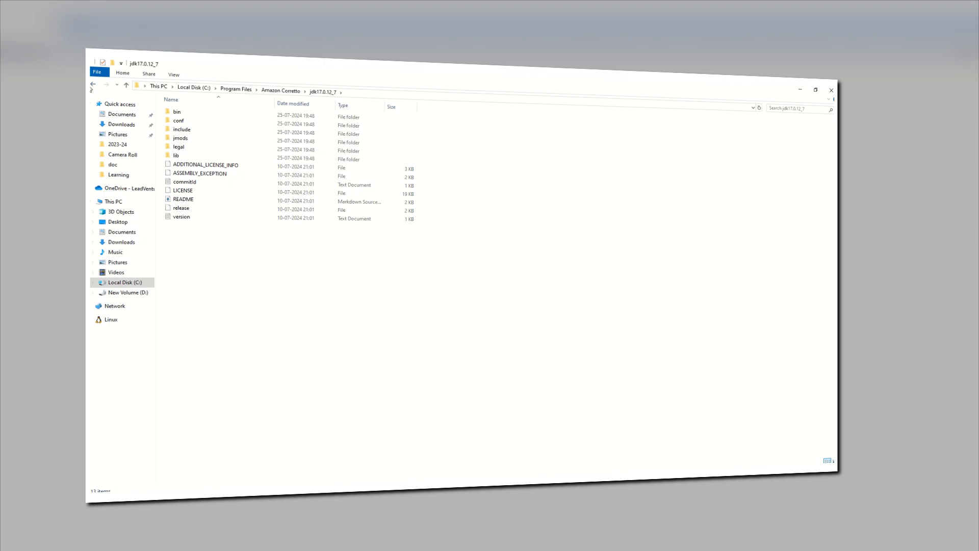
Step: Go back through the visited JDK folders to the C:\Program Files\Jenkins folder
click(94, 86)
click(94, 87)
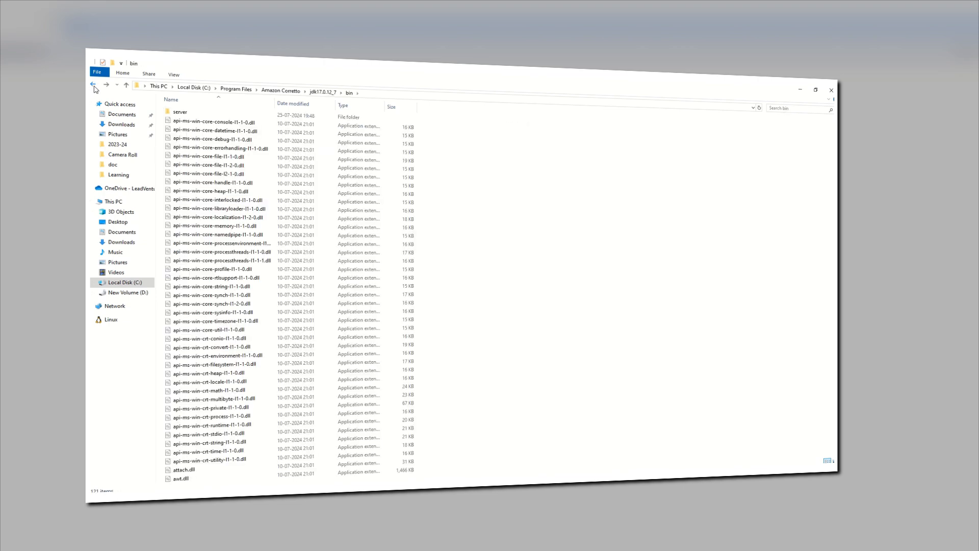
click(94, 87)
click(94, 87)
click(94, 87)
click(93, 86)
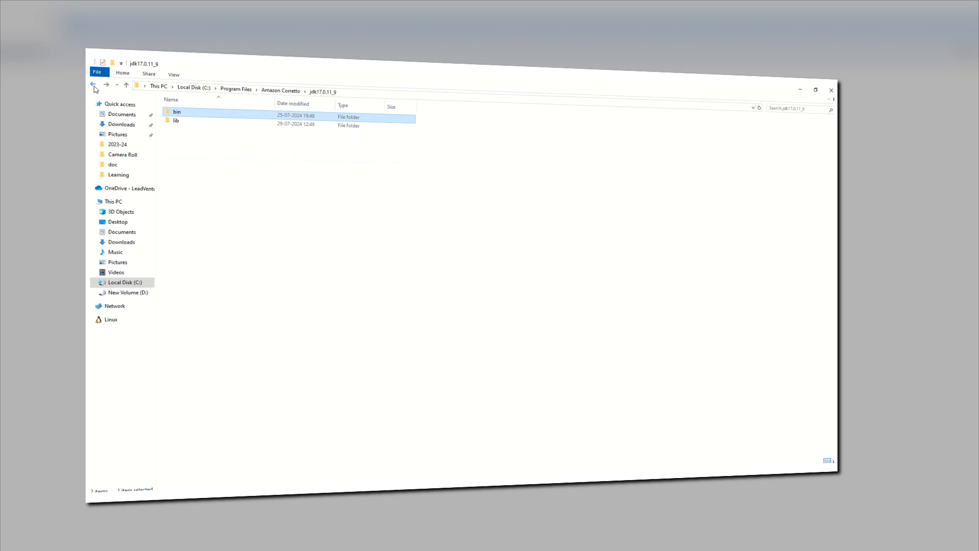
click(93, 87)
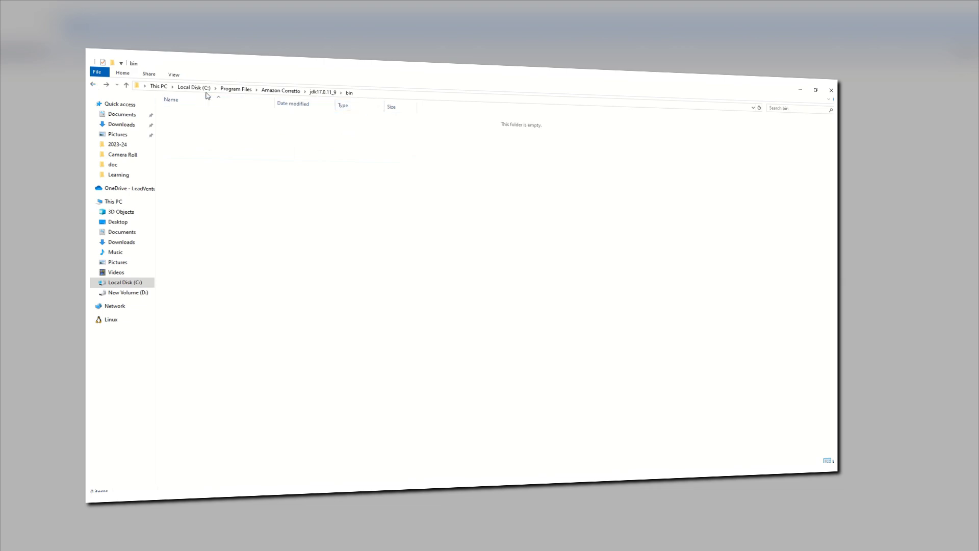
click(94, 86)
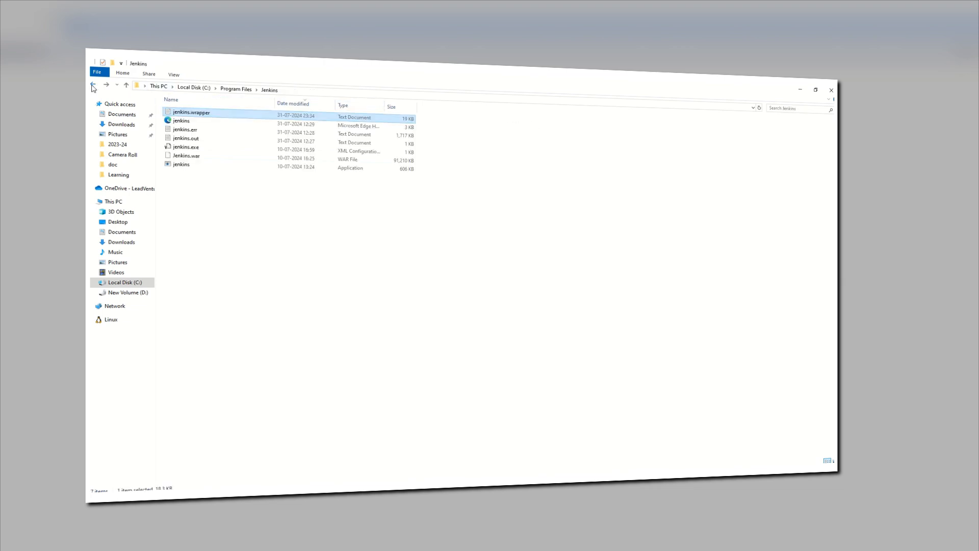
Step: Open the jenkins configuration file listed as a Microsoft Edge document for editing in a maximized Notepad and find its executable entry
click(227, 126)
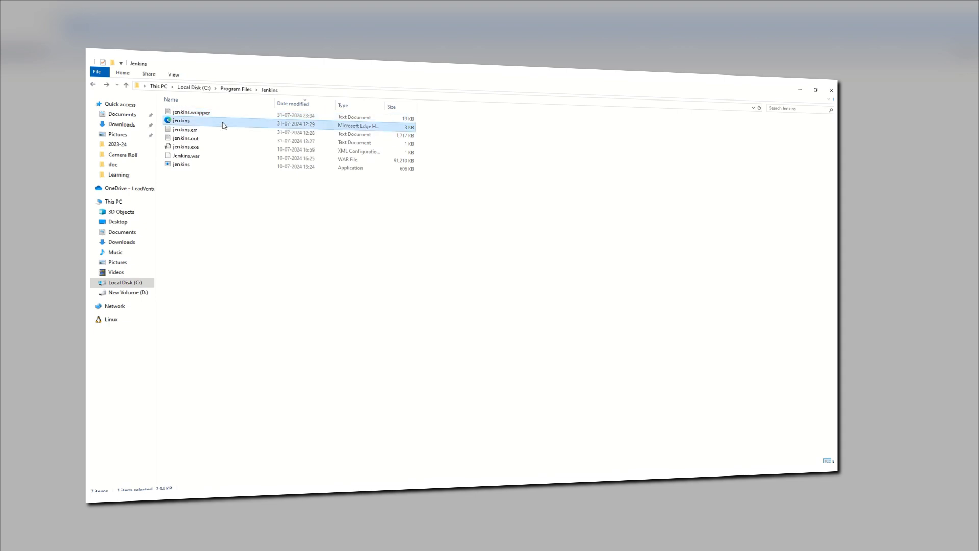
right_click(223, 125)
click(242, 138)
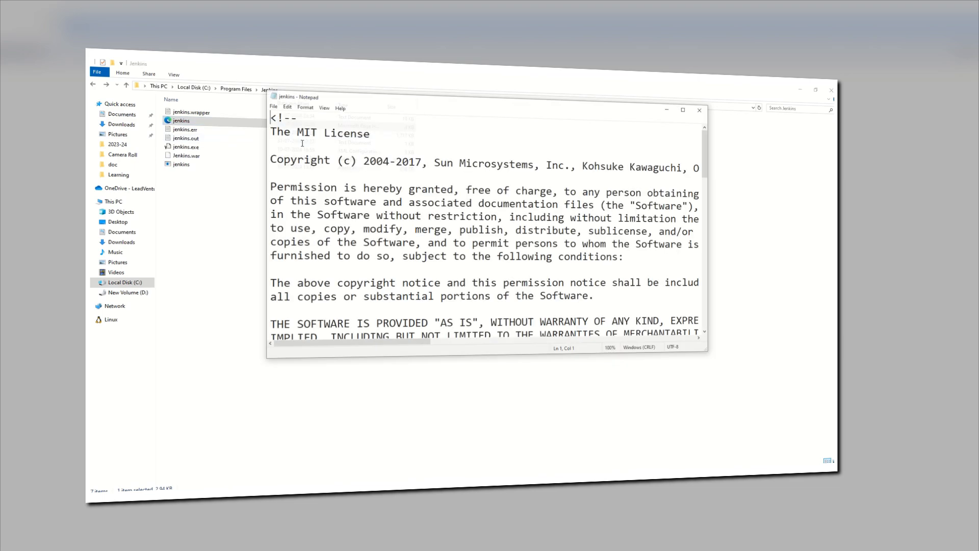
double_click(566, 110)
scroll(507, 410, down, 12)
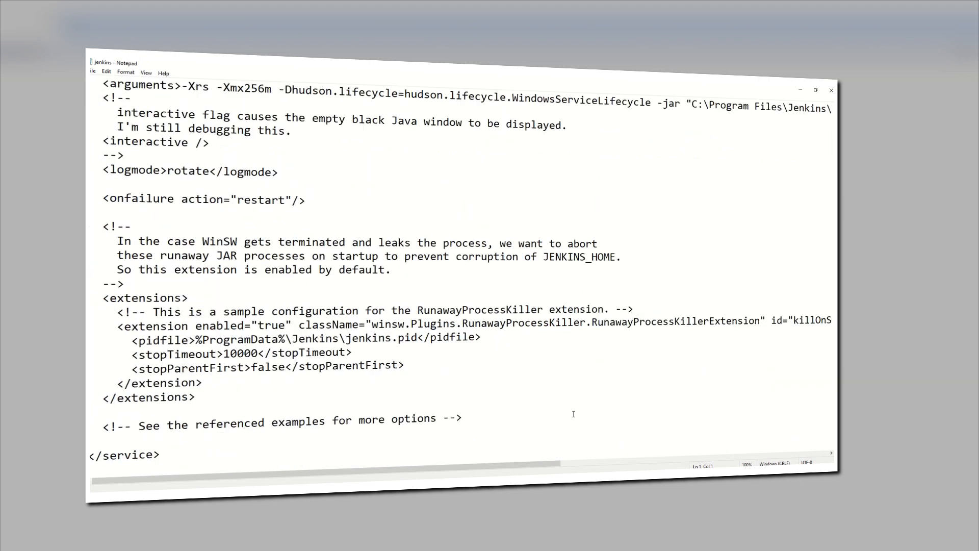
scroll(472, 337, up, 3)
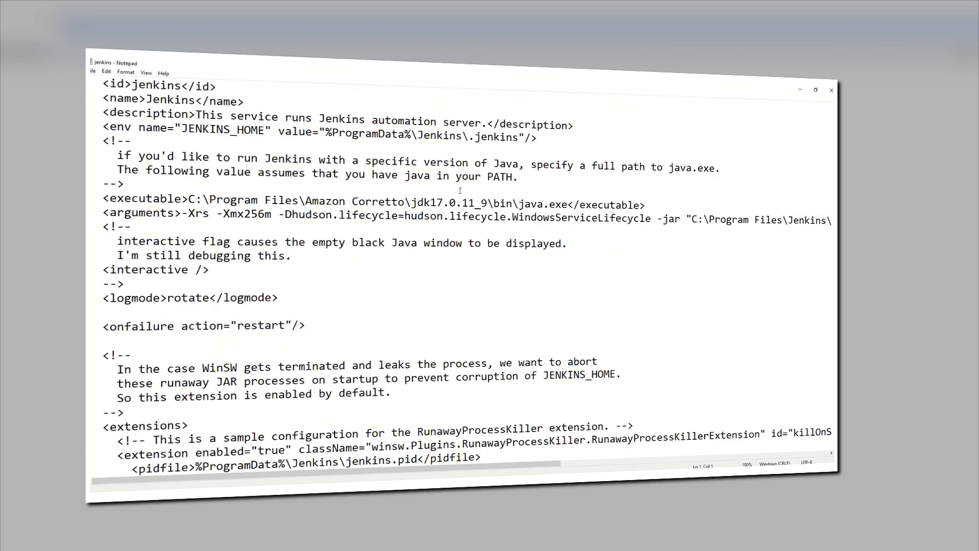
Step: Replace the JDK folder in the executable entry with the copied path C:\Program Files\Amazon Corretto\jdk17.0.12_7, keeping \bin\java.exe
drag(104, 199, 647, 208)
click(569, 204)
drag(489, 203, 189, 200)
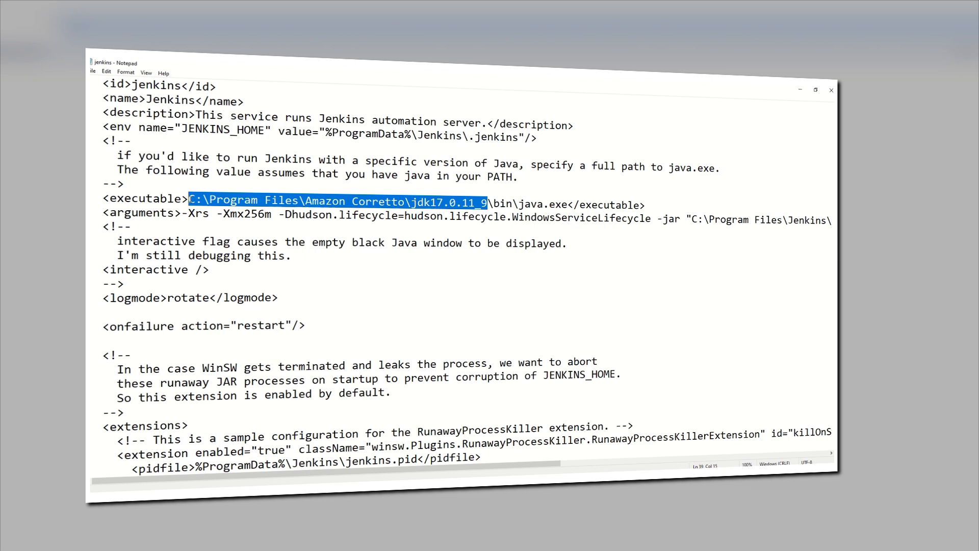
text(C:\Program Files\Amazon Corretto\jdk17.0.12_7)
Step: Check the version digits in the new JDK path, save the configuration file and minimize Notepad
key(Left)
key(Left)
key(Left)
key(Left)
key(shift+Right)
key(shift+Right)
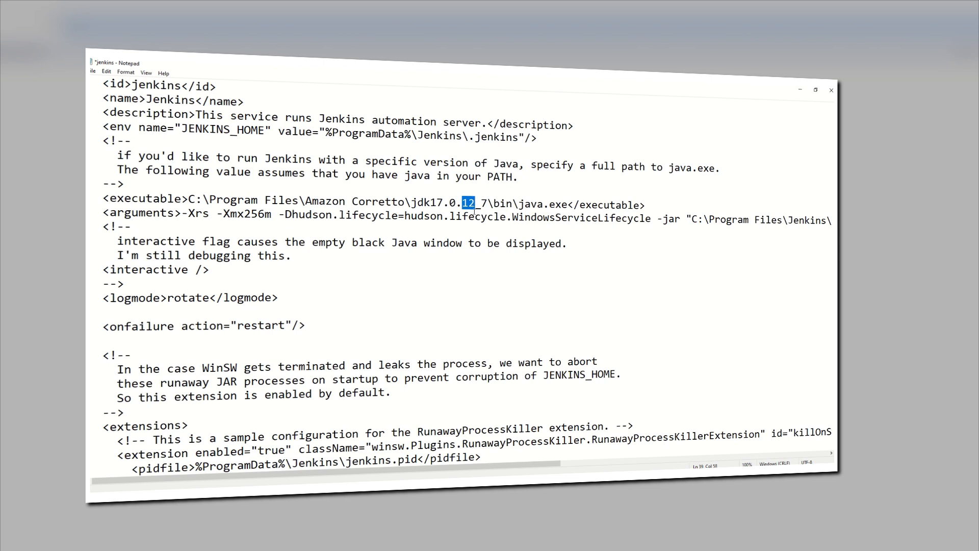
key(Left)
key(shift+Right)
key(shift+Right)
key(ctrl+s)
click(800, 91)
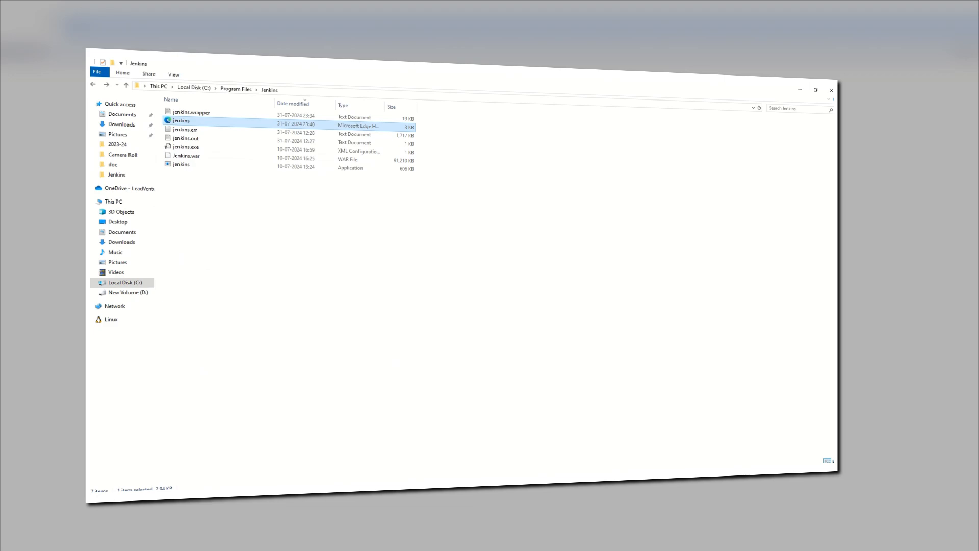
Step: Switch to the Services window and start the Jenkins service
click(408, 489)
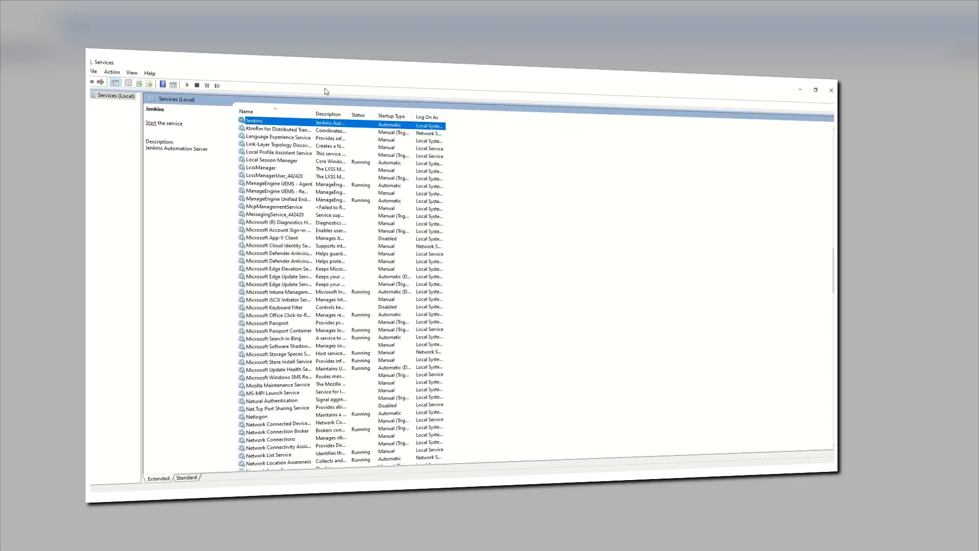
right_click(282, 124)
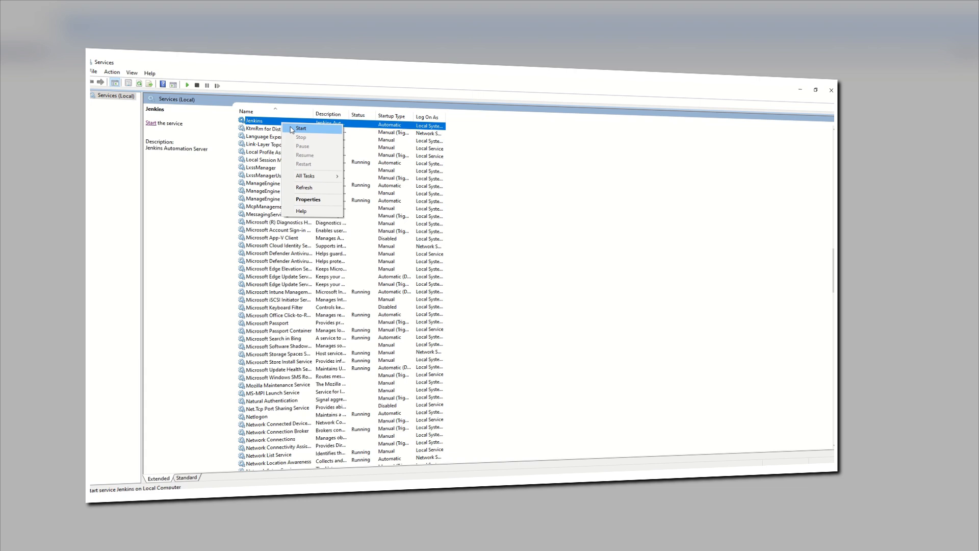
click(300, 128)
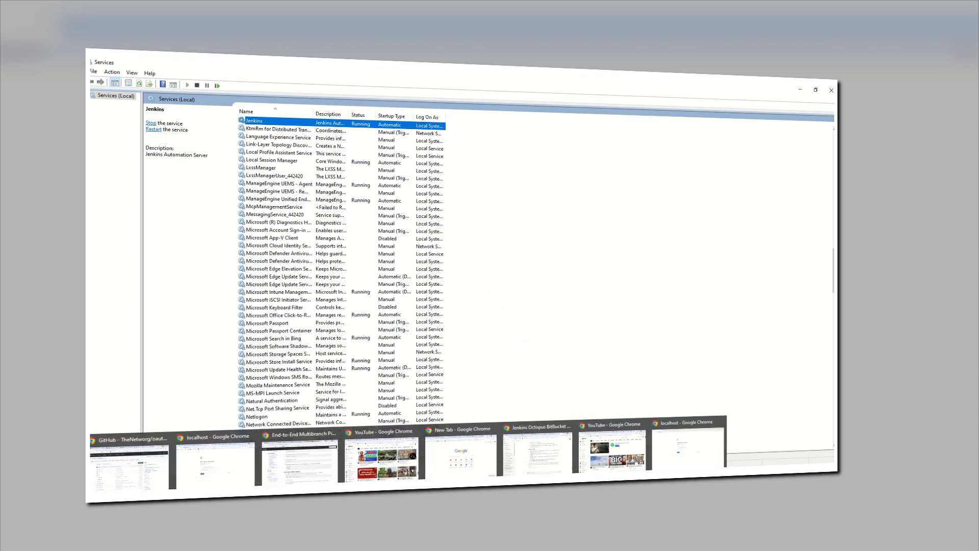
Step: Switch to the Chrome window with localhost:9091 and reload the page to check that Jenkins responds
click(687, 452)
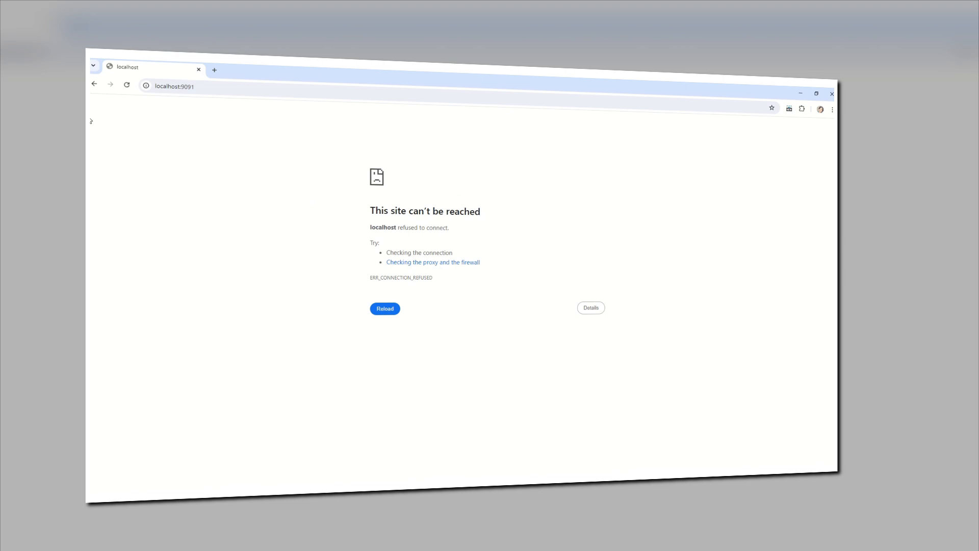
click(128, 86)
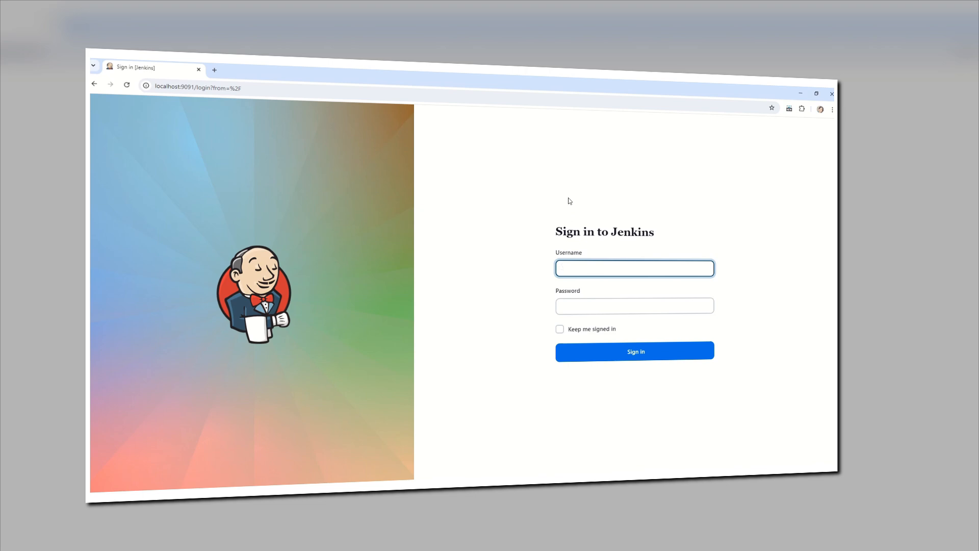
click(485, 173)
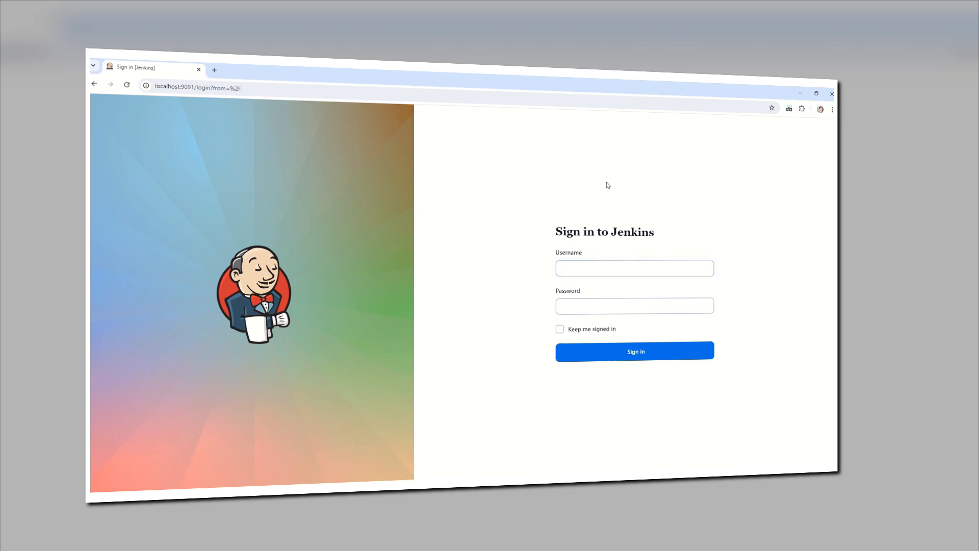